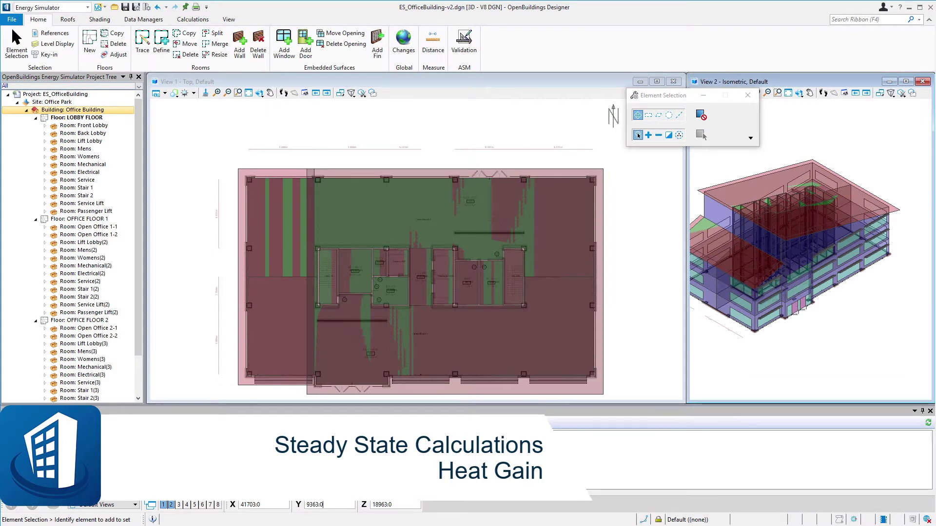
Step: Run CIBSE Heat Gain on the Office Building to get a summary for 36 rooms, Birmingham, July 21
left_click(203, 21)
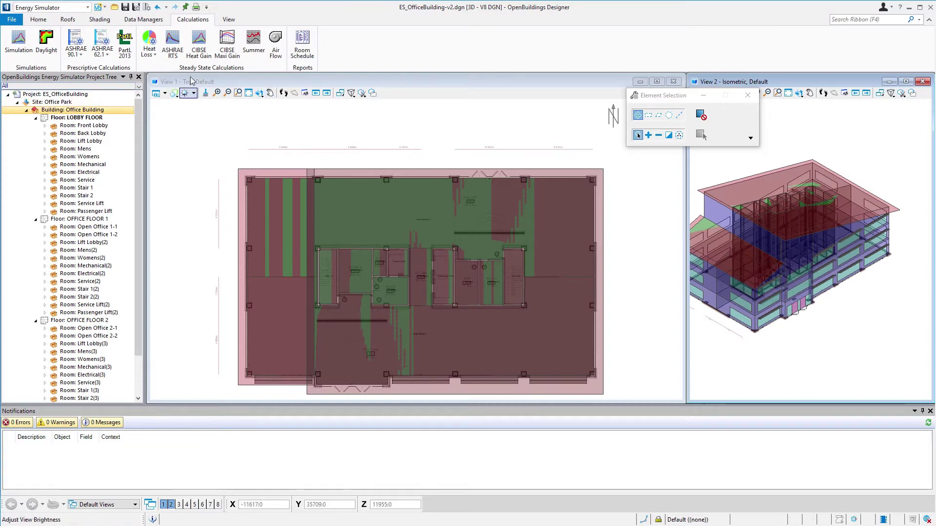
left_click(200, 50)
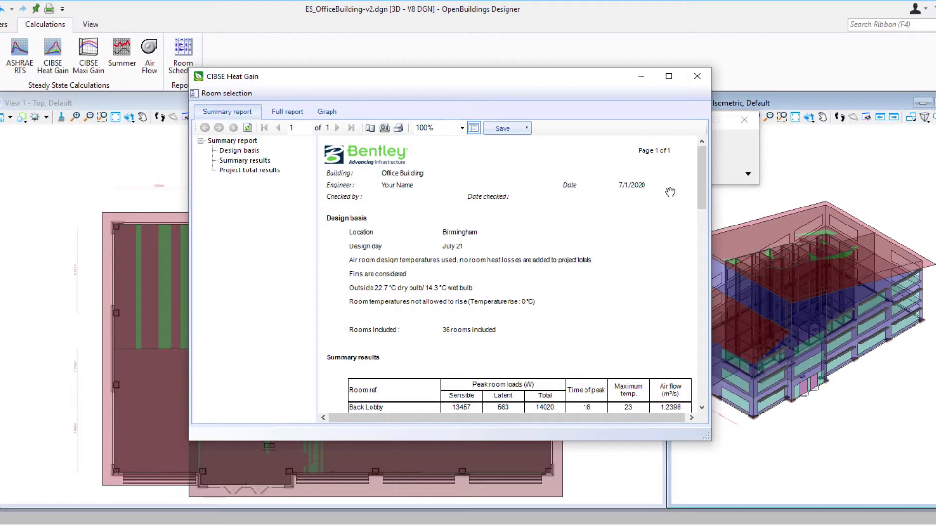
left_click(301, 111)
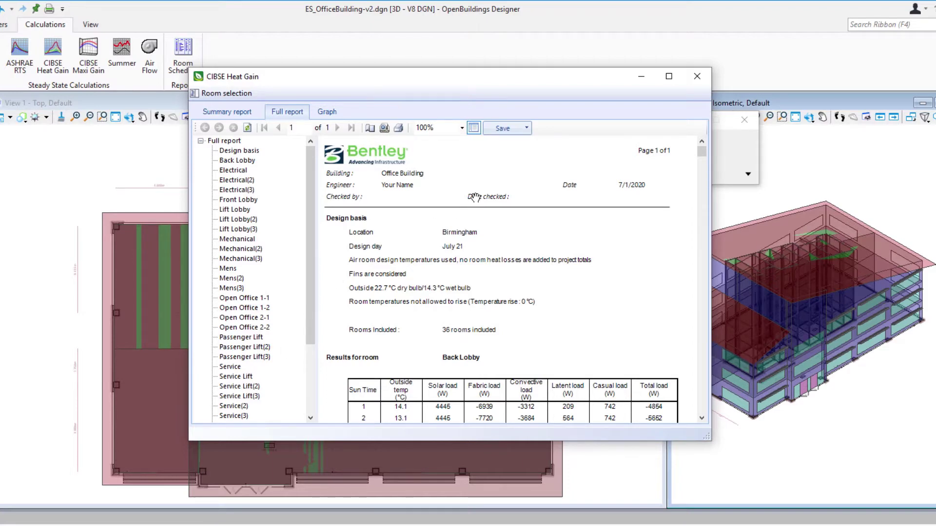
left_click(327, 112)
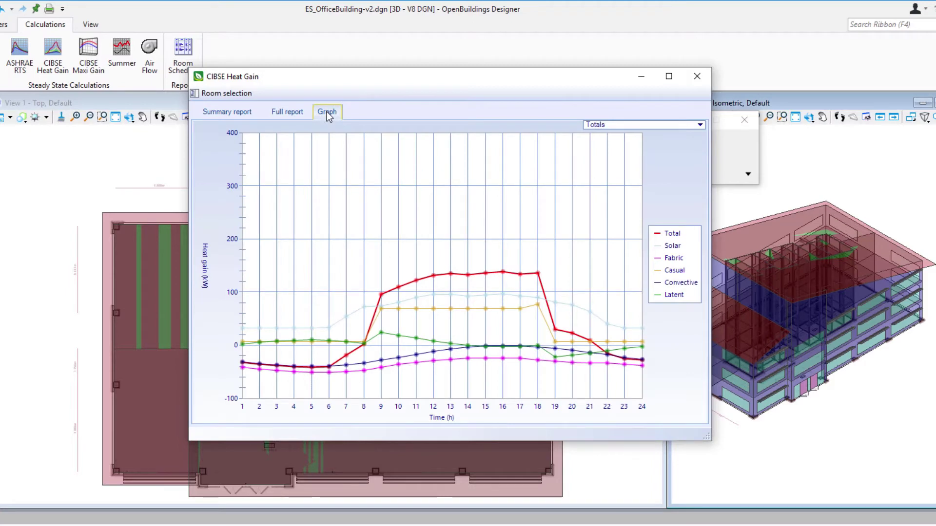
left_click(227, 112)
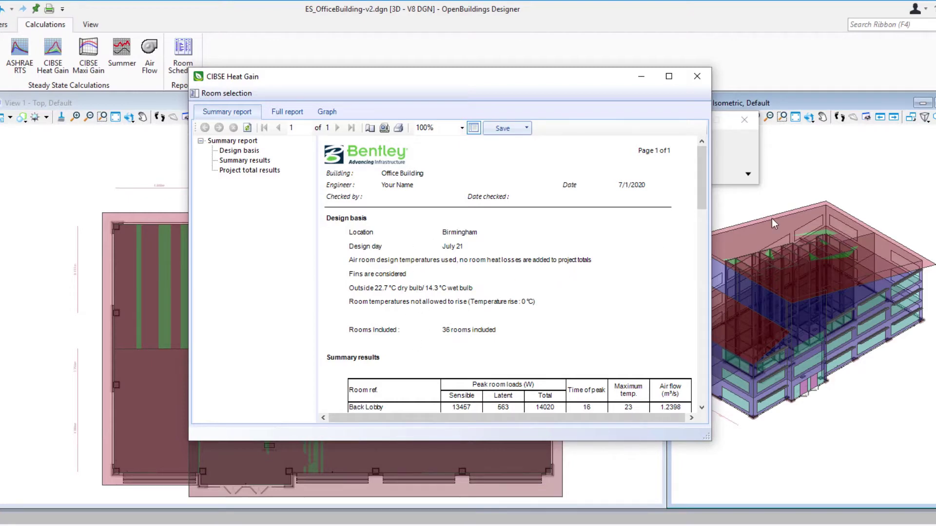
Step: Scroll the summary report to Project total results, showing a 116501 W peak coincident plant load at hour 16
left_click_drag(702, 183, 700, 224)
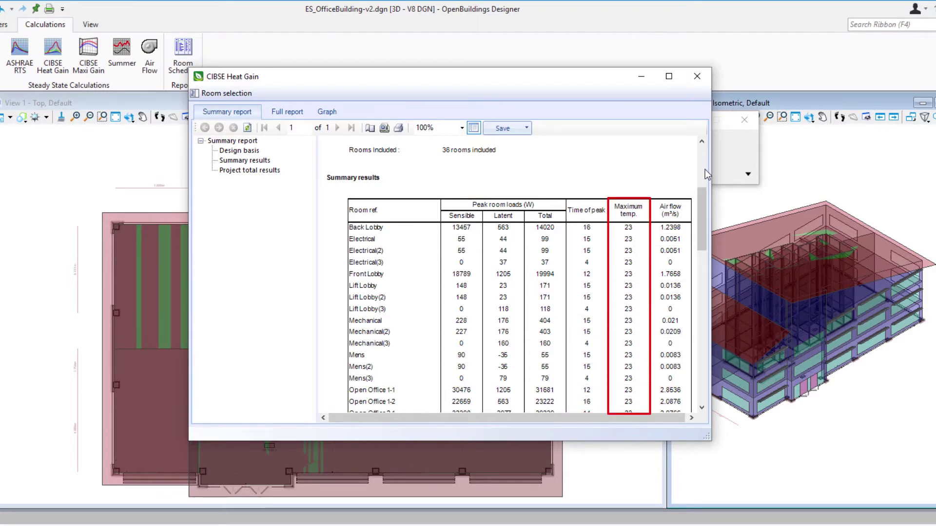
left_click_drag(702, 194, 703, 356)
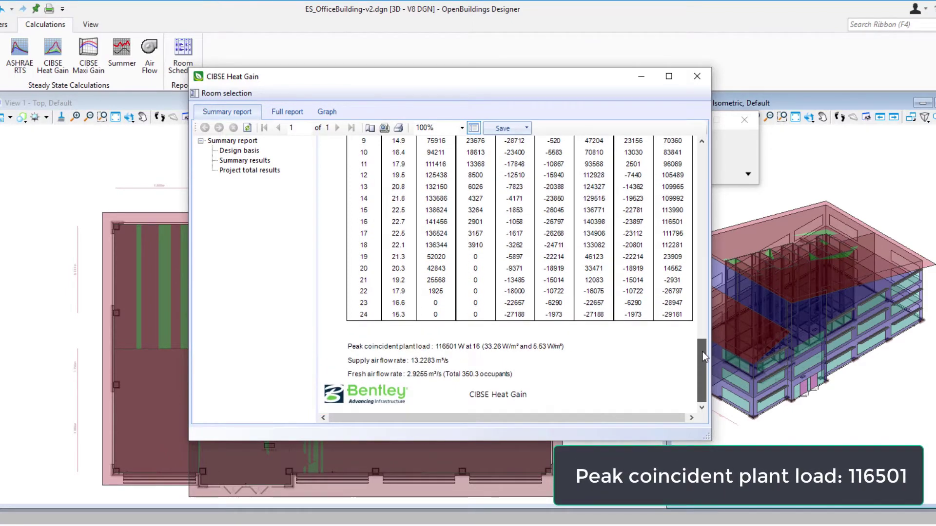
scroll(703, 352, "up", 5)
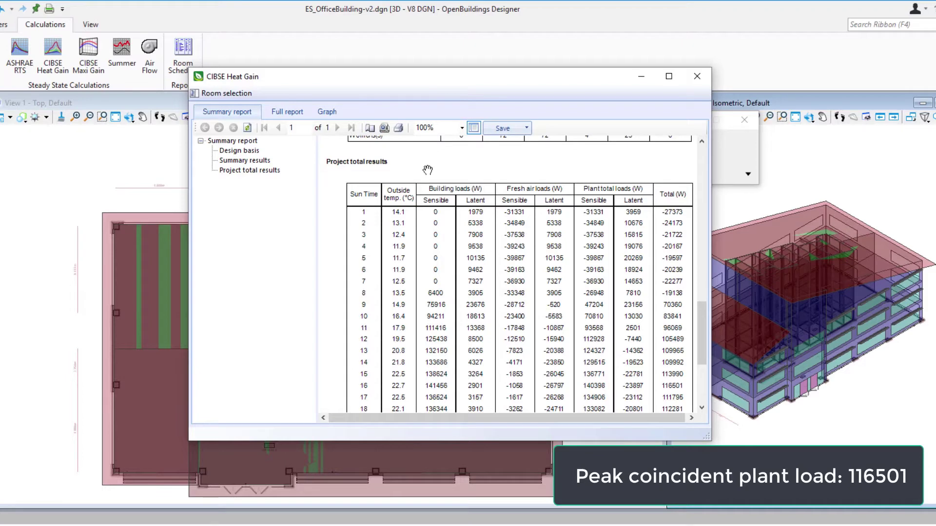
mouse_move(703, 314)
left_mouse_down()
mouse_move(704, 336)
mouse_move(705, 319)
left_mouse_up()
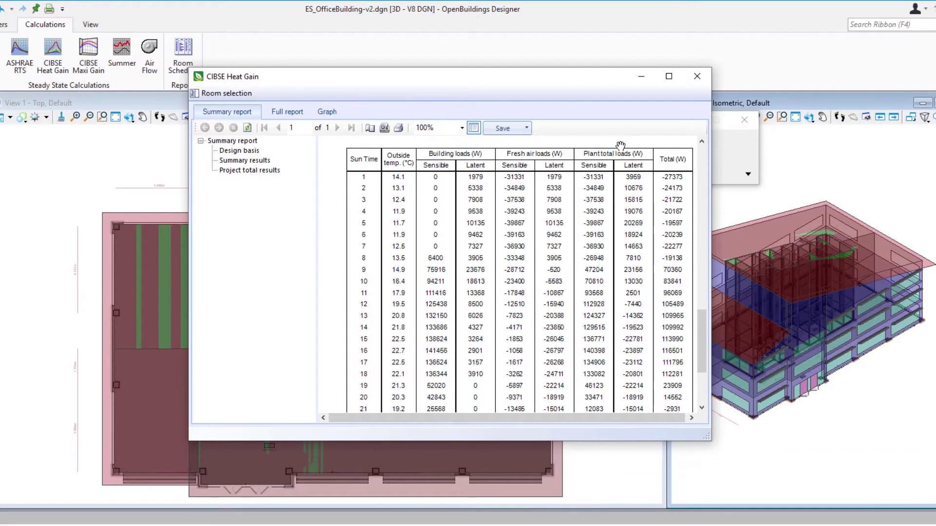
Step: Review the Back Lobby's hourly total loads in the full report, then chart the building's total heat gain
left_click(294, 113)
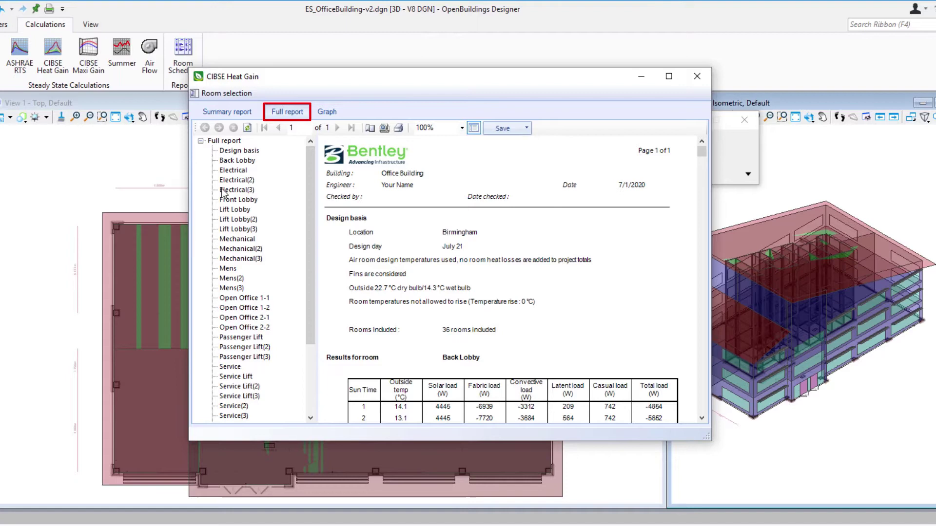
left_click(234, 162)
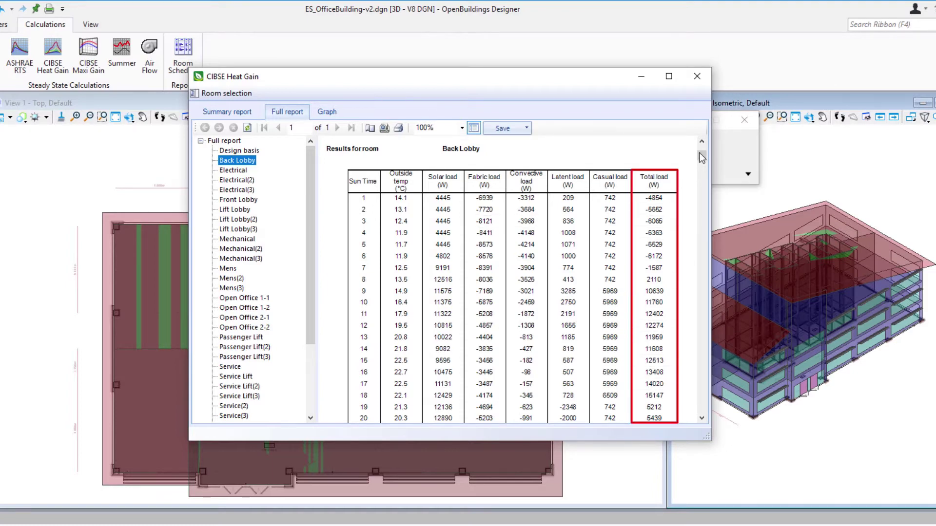
scroll(701, 161, "down", 8)
scroll(701, 160, "up", 10)
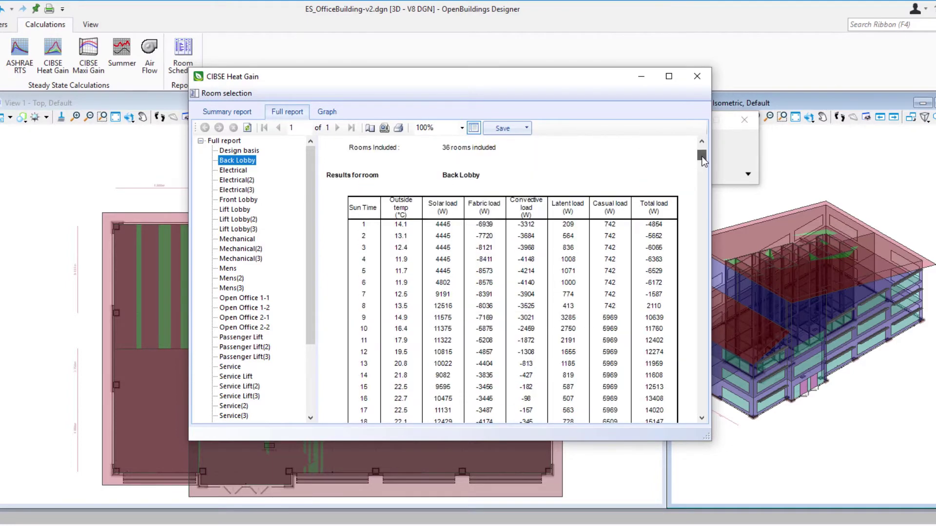
scroll(702, 162, "down", 2)
scroll(702, 162, "down", 2)
scroll(703, 164, "down", 4)
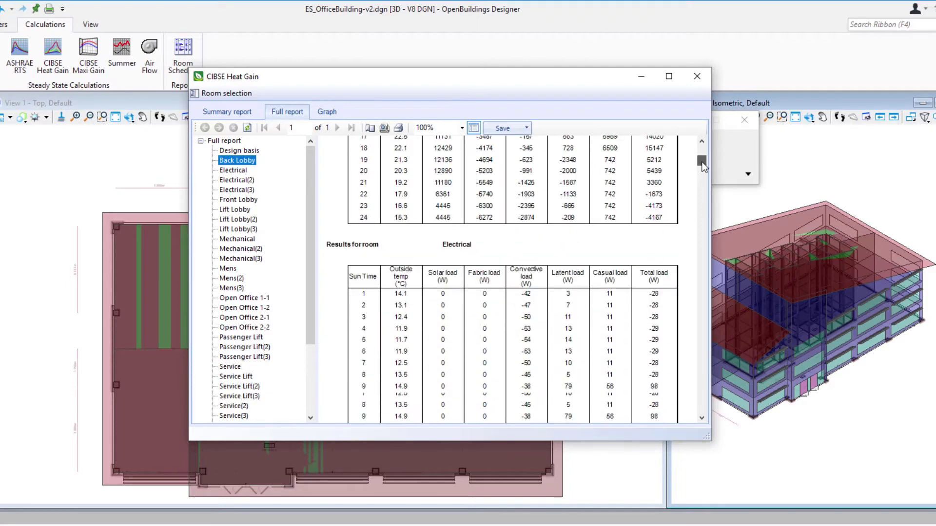
left_click(334, 112)
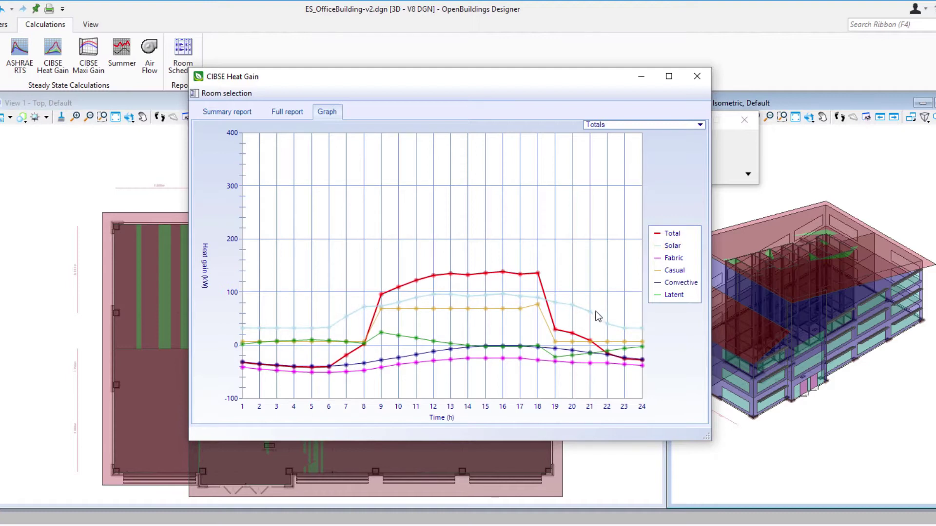
Step: Plot the Front Lobby's heat gain curves by picking it from the Totals room list
mouse_move(592, 317)
left_click(657, 126)
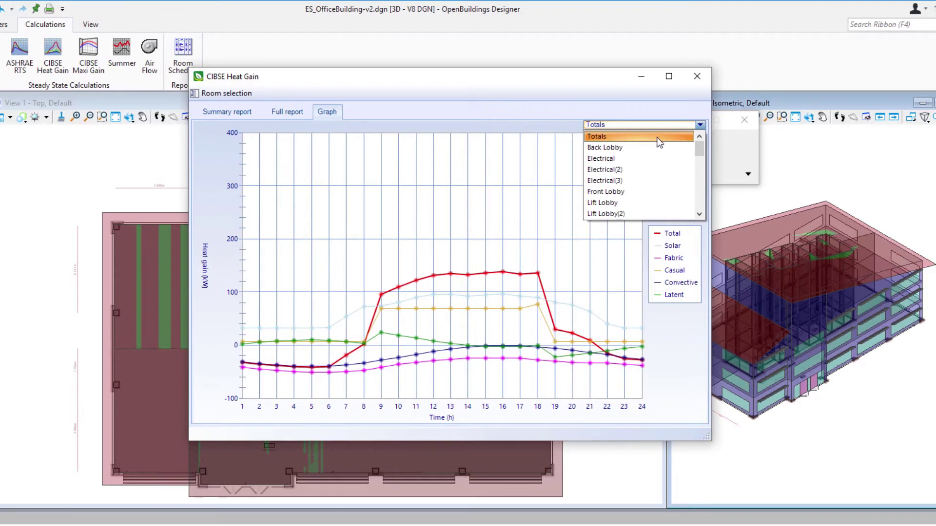
scroll(661, 171, "down", 2)
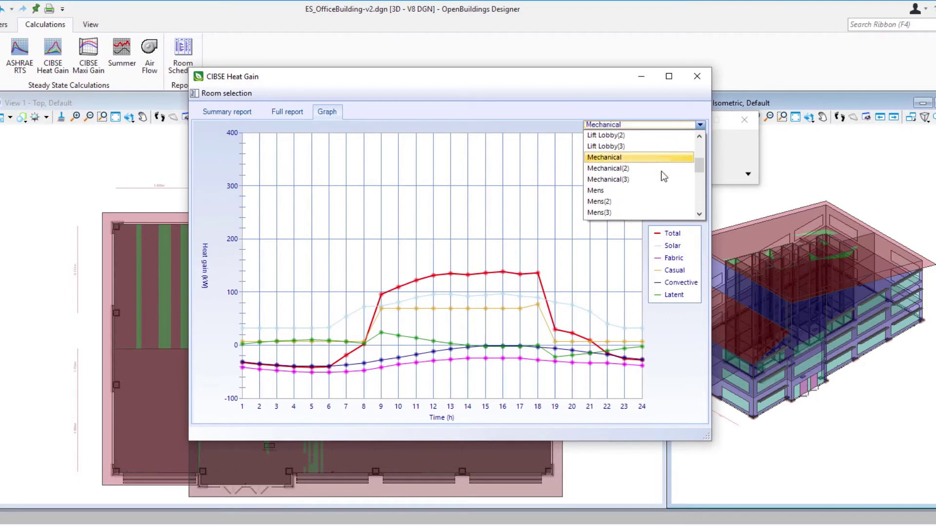
scroll(661, 171, "down", 1)
scroll(661, 171, "up", 1)
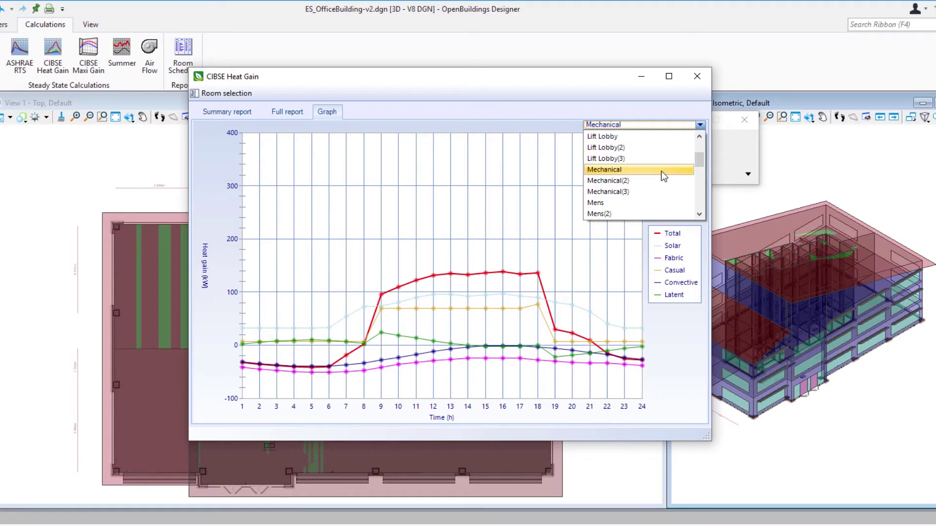
scroll(661, 171, "up", 1)
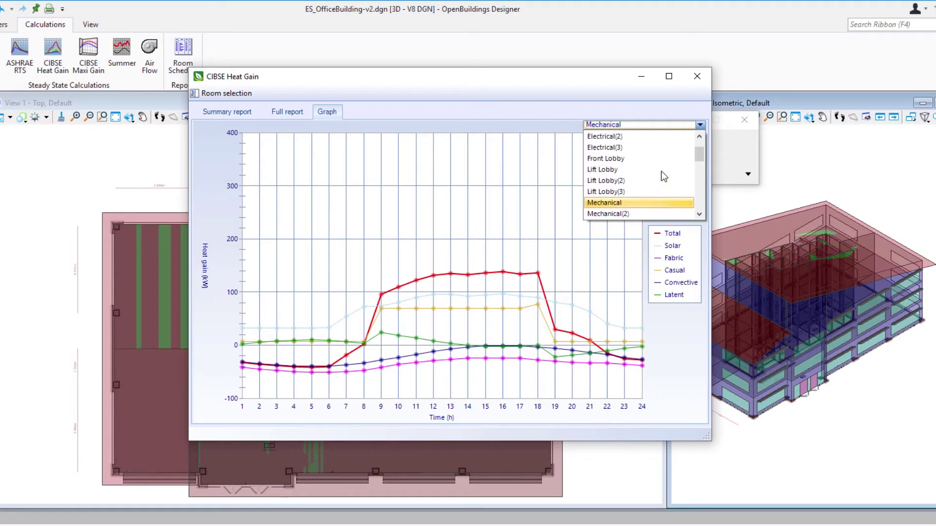
left_click(632, 159)
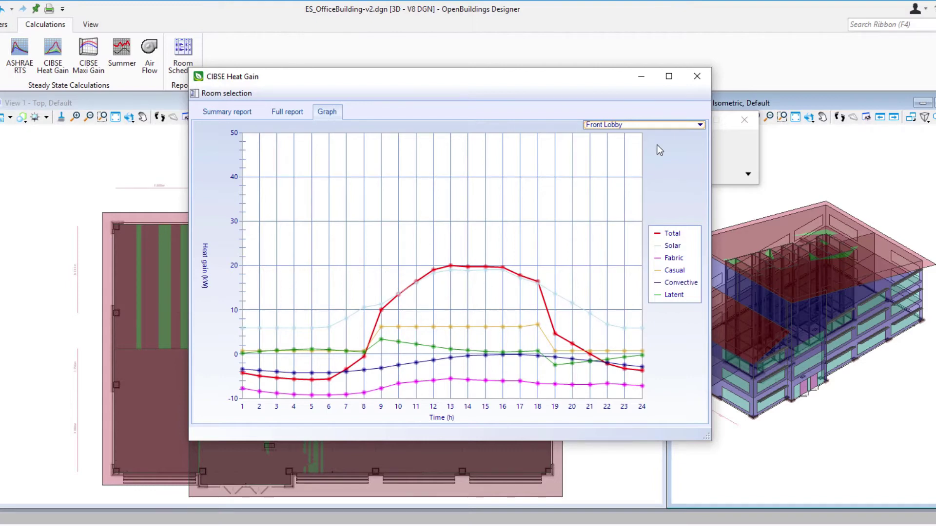
Step: Switch the heat gain chart to show the Back Lobby's curves
left_click(663, 127)
scroll(662, 147, "up", 2)
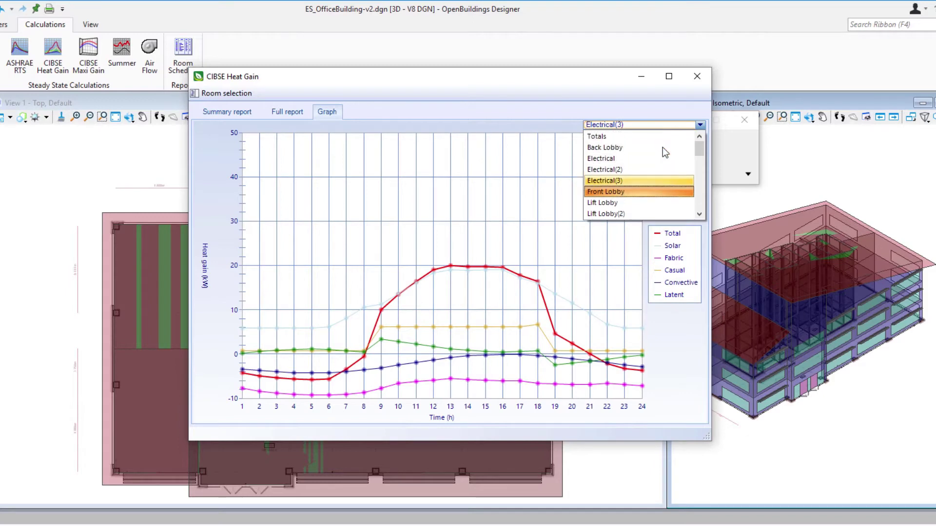
left_click(662, 147)
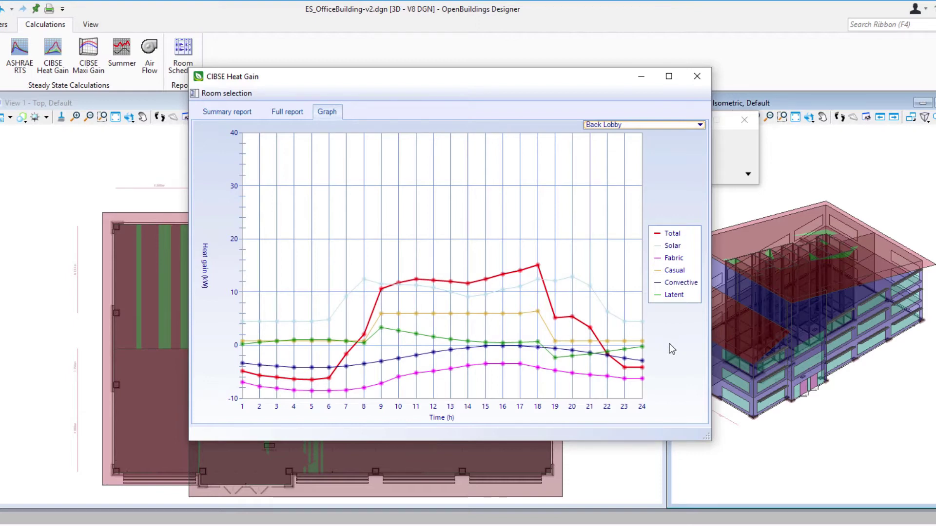
left_click(656, 125)
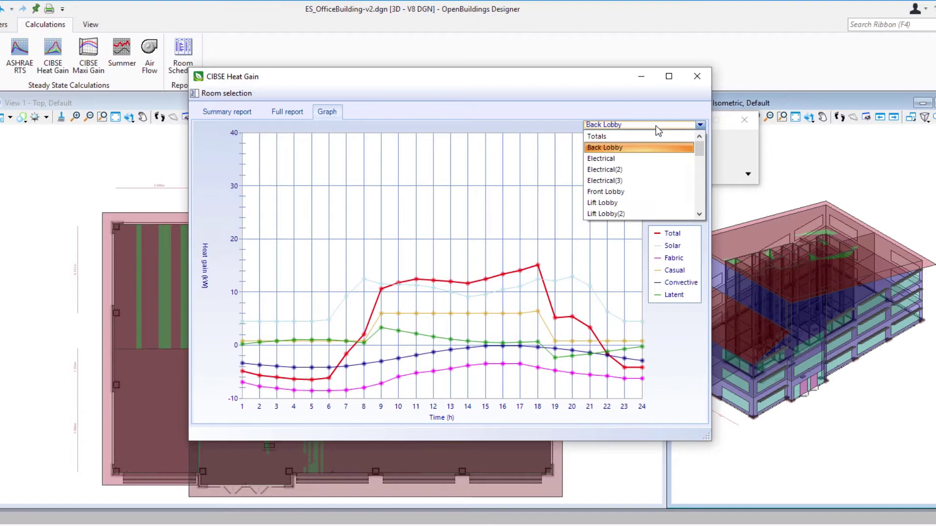
Step: Re-plot the Front Lobby, close the CIBSE Heat Gain results and return to the Home commands
left_click(651, 191)
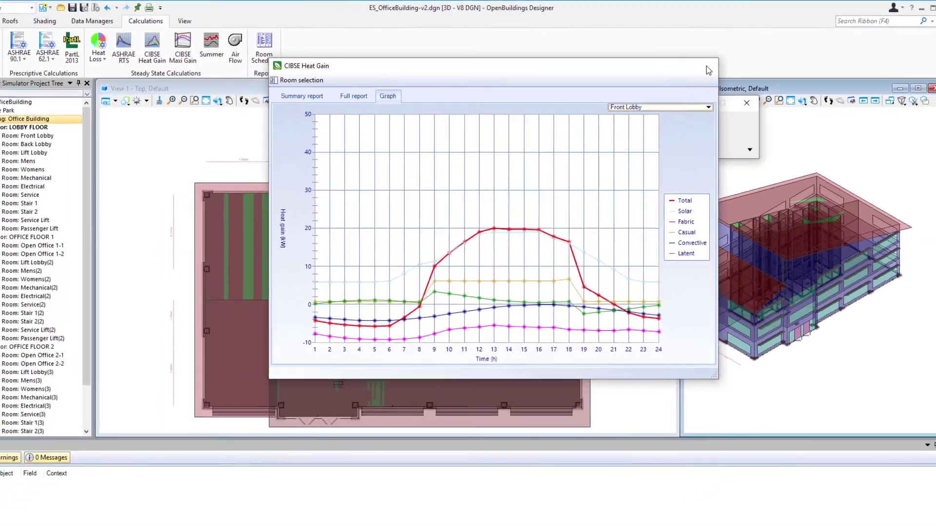
left_click(698, 77)
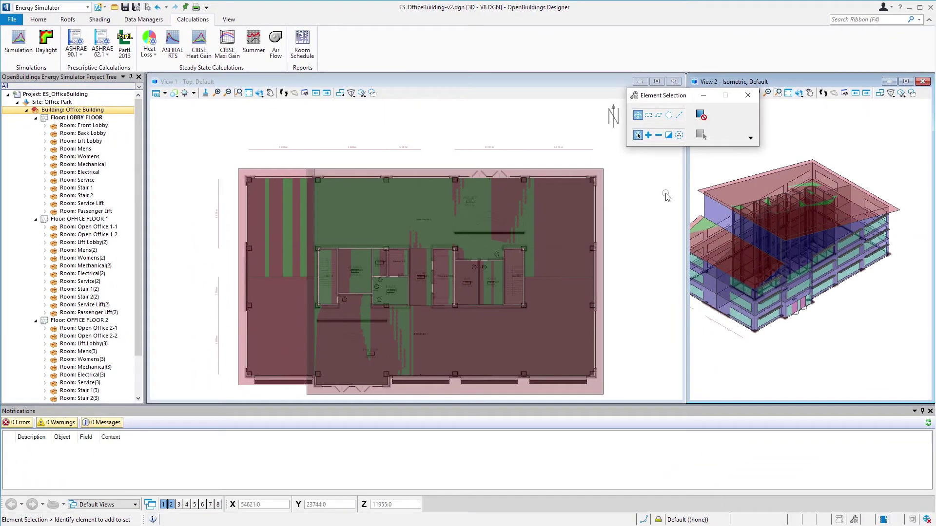
left_click(46, 22)
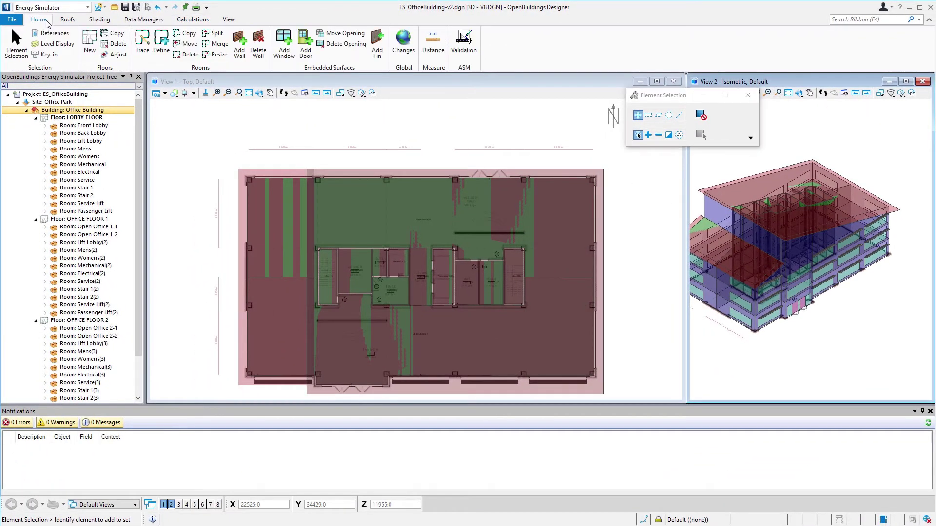
Step: Open Global Changes for the Conditioned Exterior Rooms zone and expand its Windows settings
left_click(412, 52)
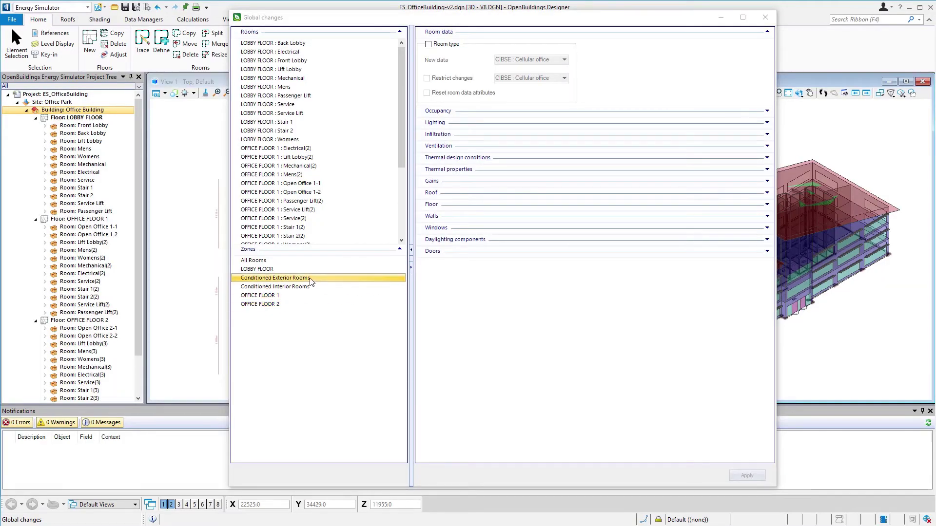
left_click(310, 278)
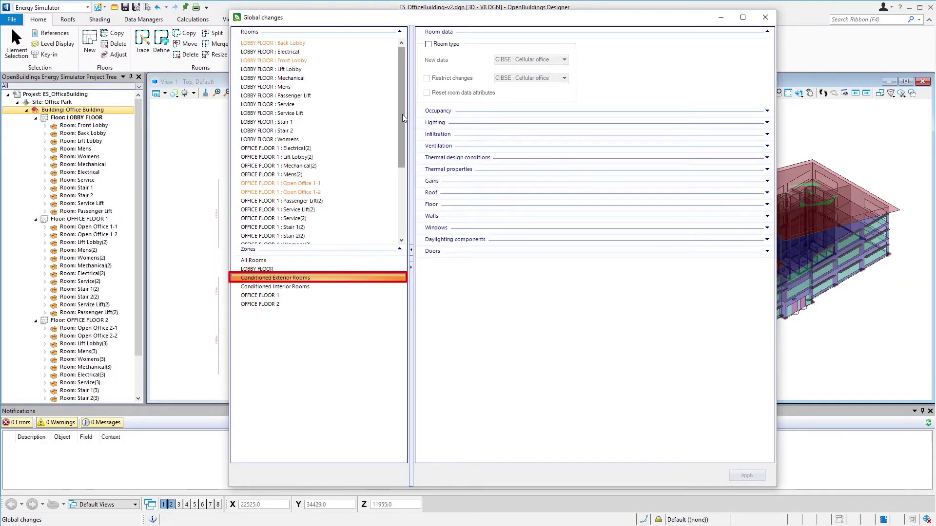
left_click_drag(402, 118, 406, 199)
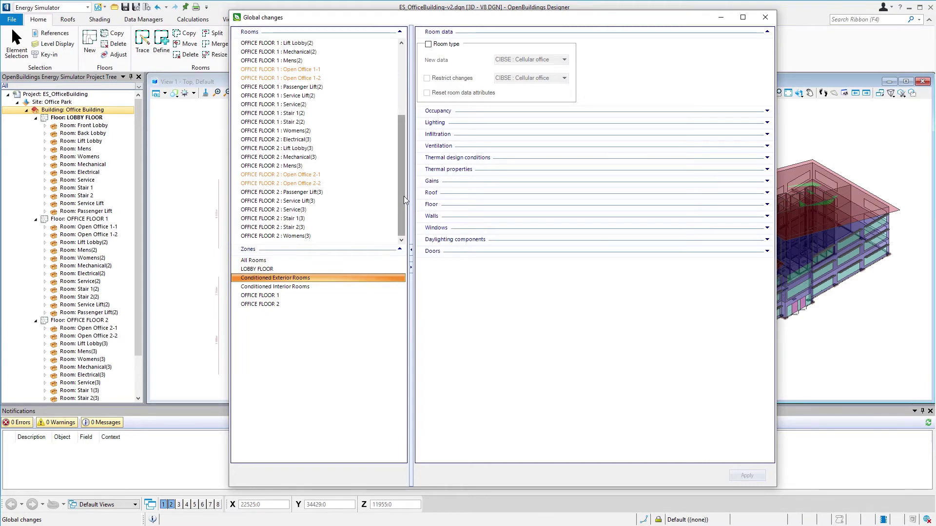
left_click(767, 228)
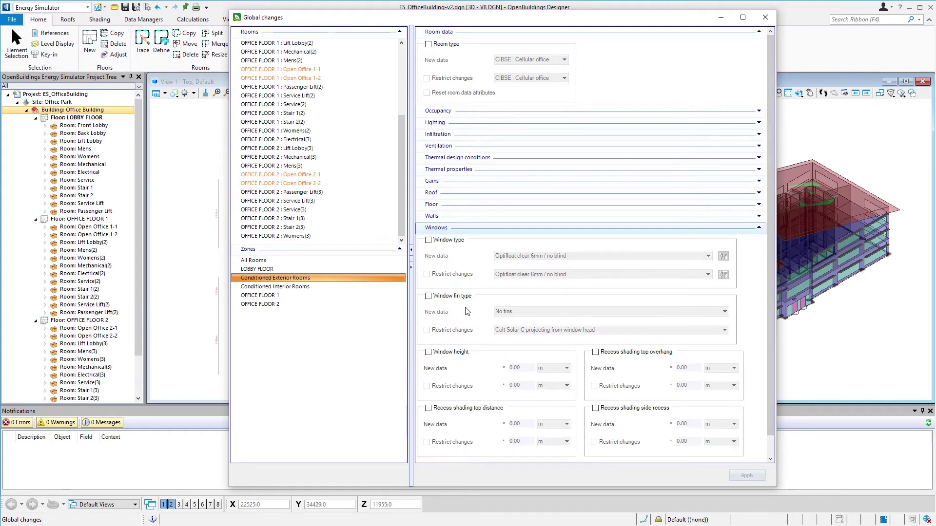
Step: Enable Window fin type and set its new data to Colt Solarfin 400mm (1) projecting from window head
left_click(428, 296)
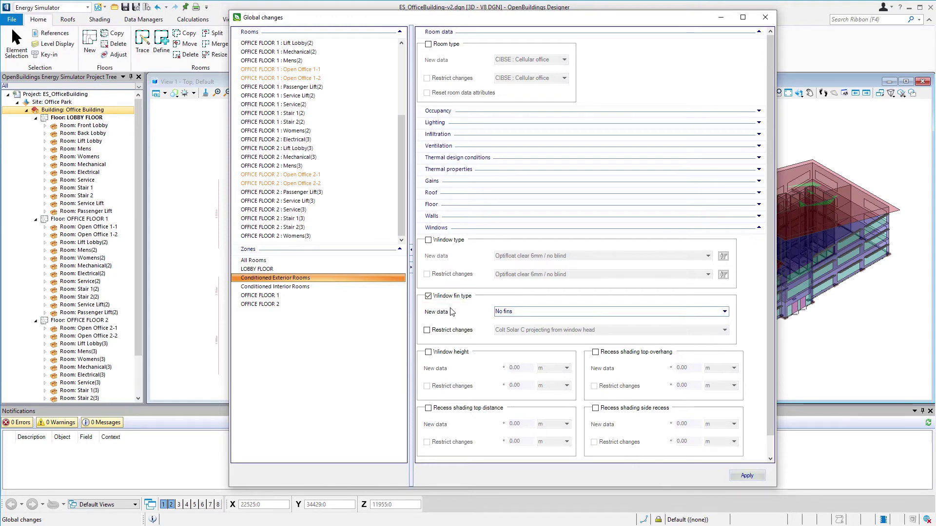
left_click(526, 313)
scroll(529, 322, "down", 8)
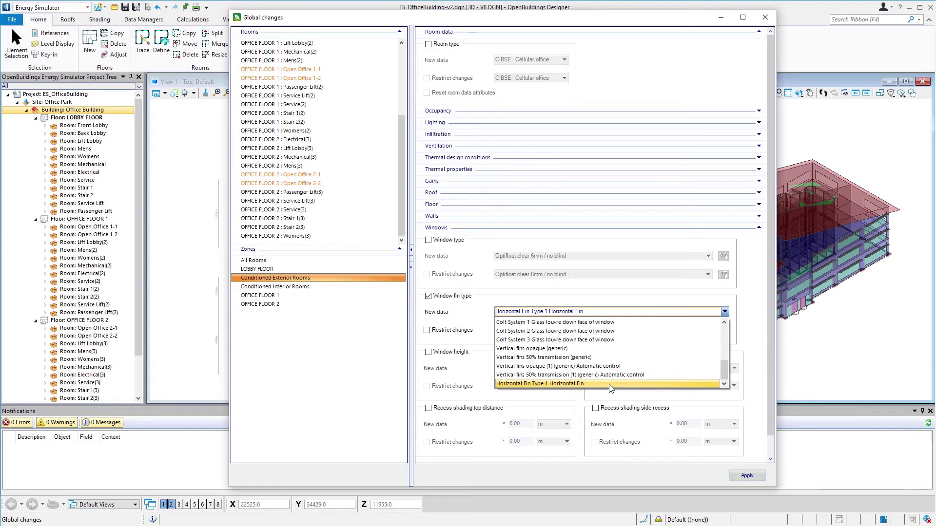
scroll(610, 385, "up", 5)
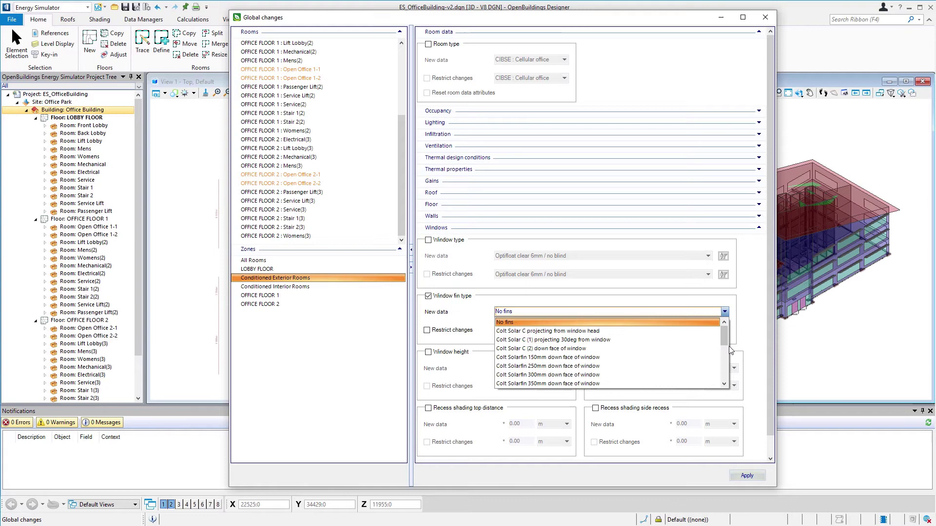
scroll(724, 350, "down", 2)
scroll(724, 351, "down", 1)
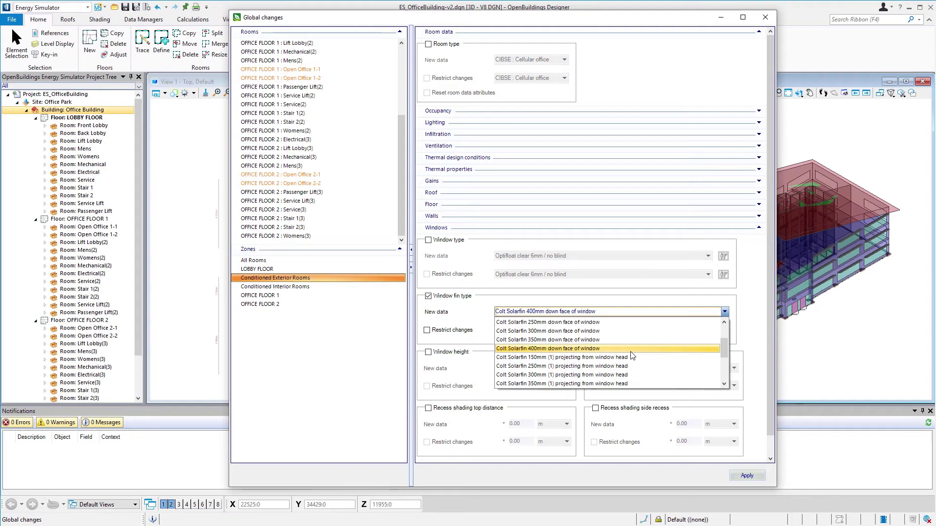
scroll(725, 360, "down", 1)
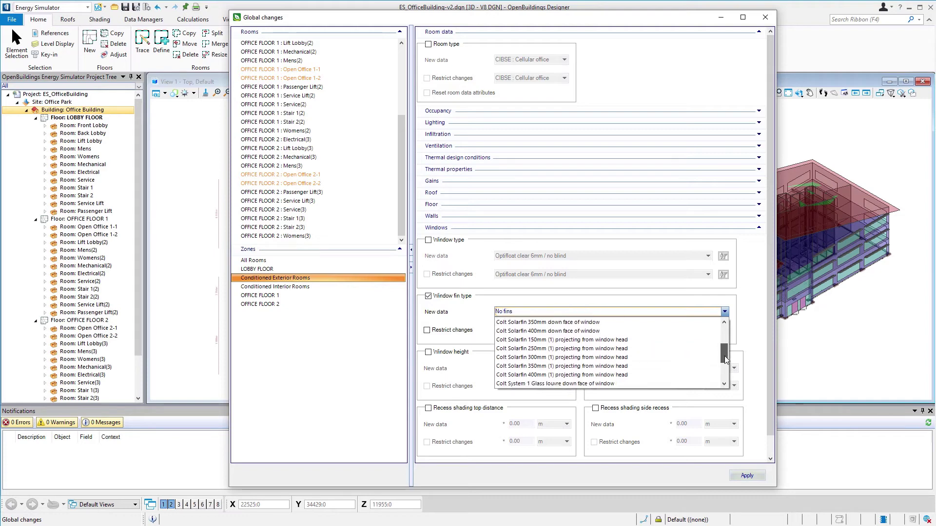
scroll(725, 359, "down", 1)
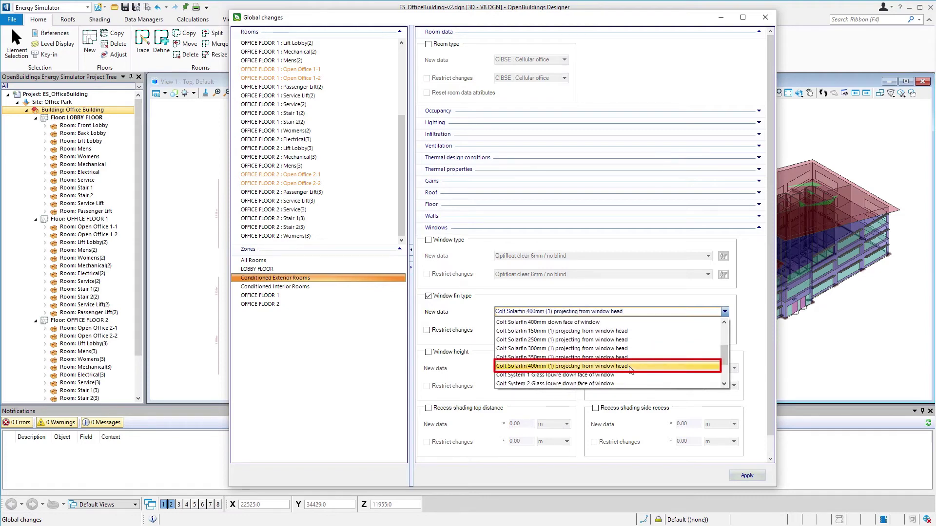
left_click(630, 367)
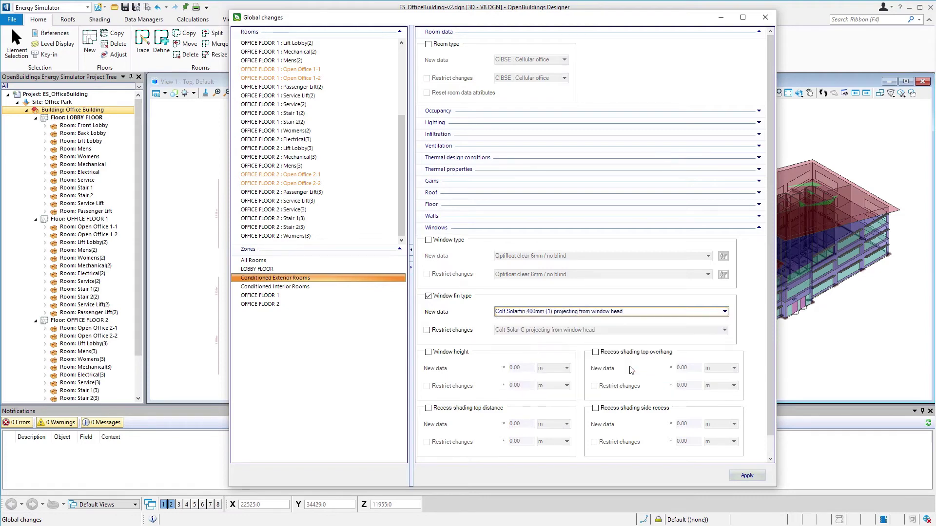
Step: Apply the Colt Solarfin change to the exterior rooms and zoom the model to inspect the fins
left_click(732, 476)
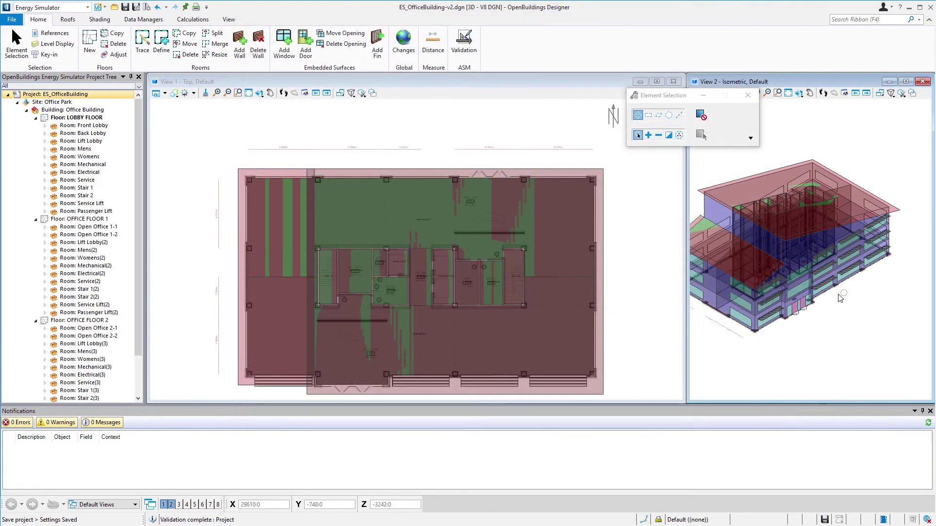
scroll(768, 324, "up", 3)
scroll(764, 327, "up", 3)
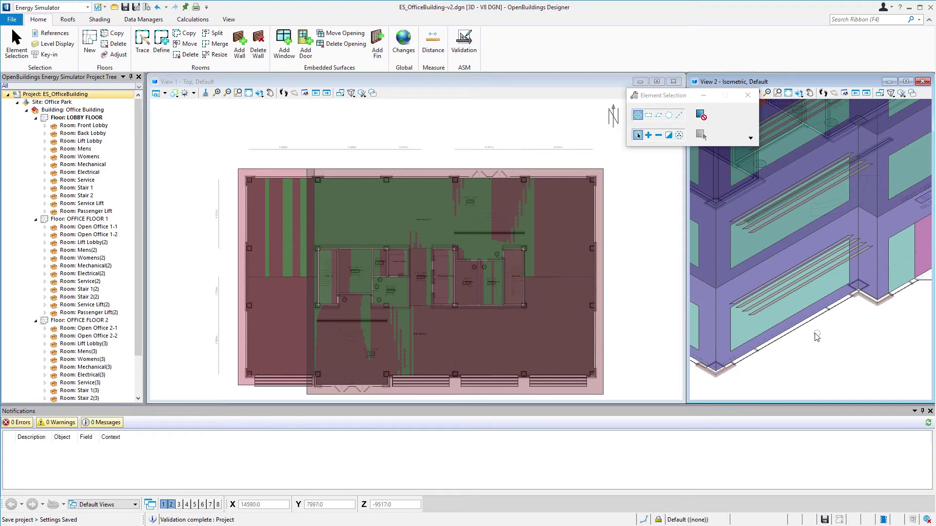
scroll(810, 337, "down", 2)
scroll(706, 357, "down", 2)
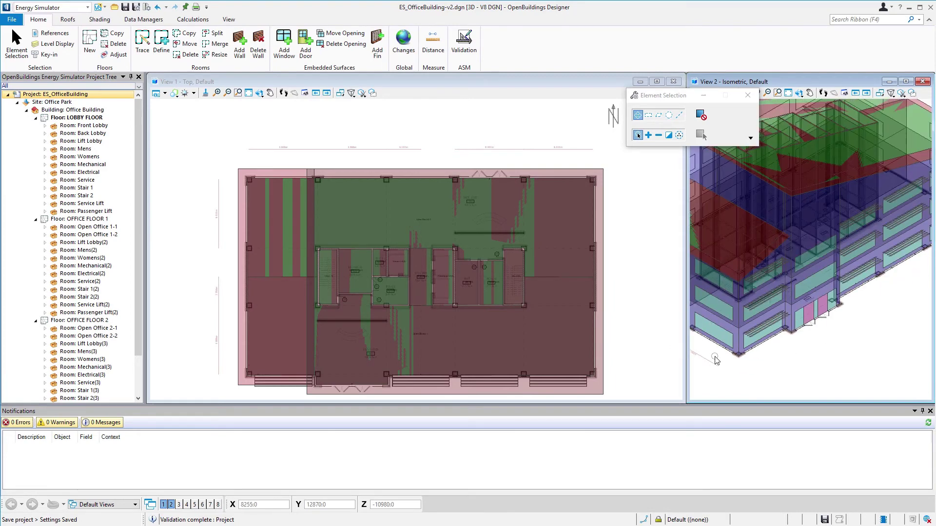
Step: Rerun the CIBSE Heat Gain calculation and move its report window to the right
left_click(183, 21)
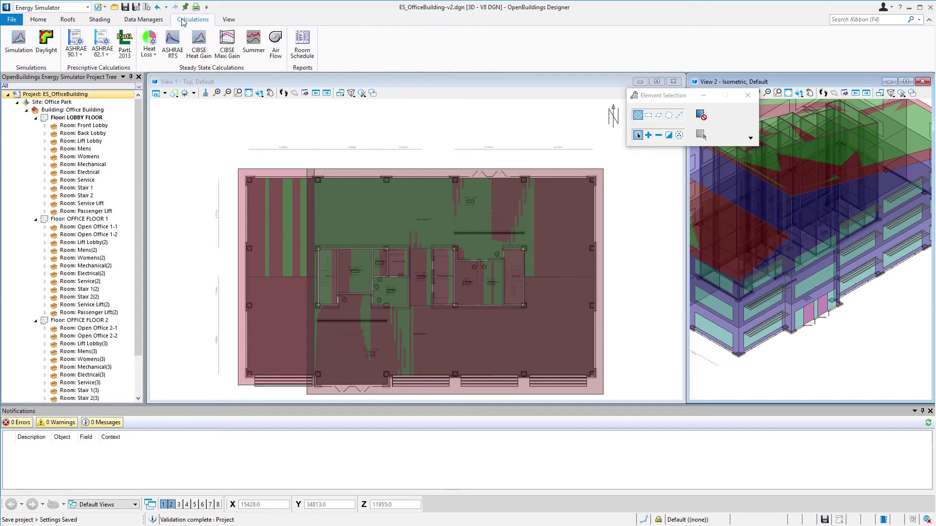
left_click(200, 41)
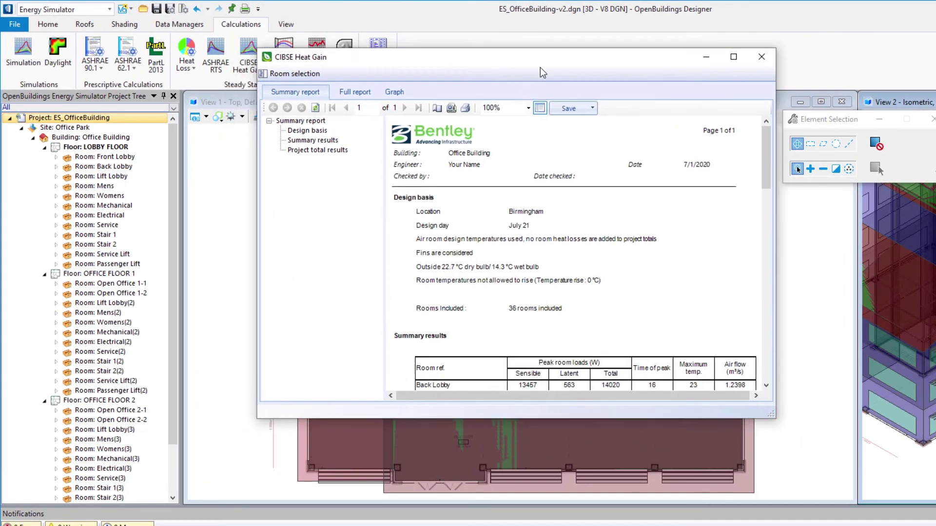
left_click_drag(543, 72, 688, 93)
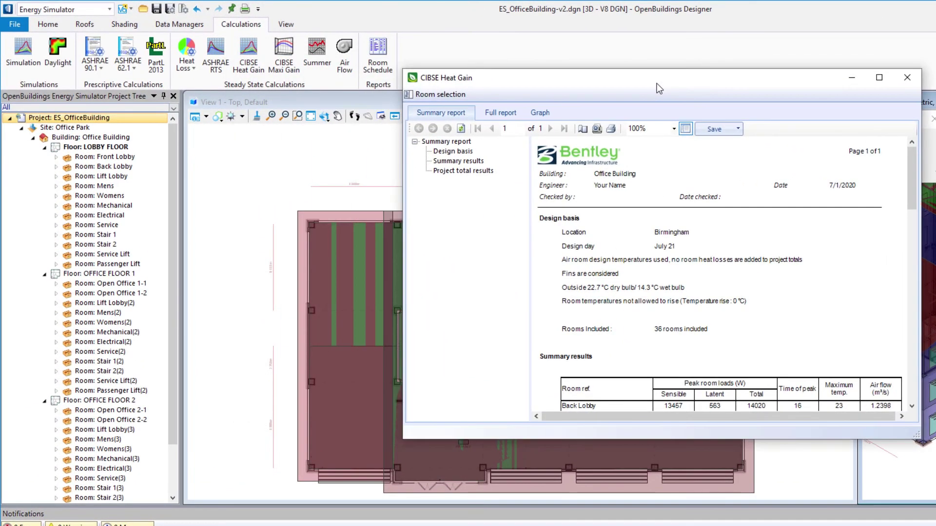
Step: Graph the Front Lobby's hourly heat gain, then return to the Summary report
left_click(541, 114)
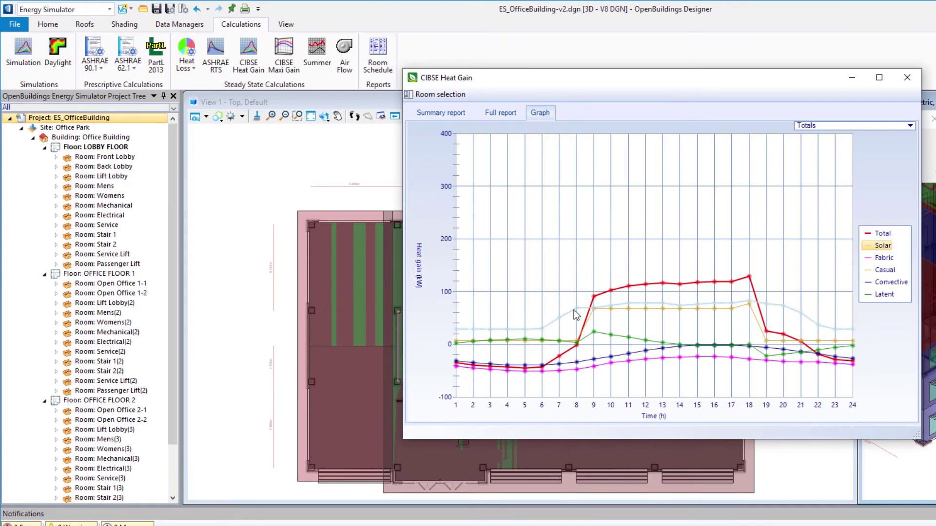
left_click(852, 128)
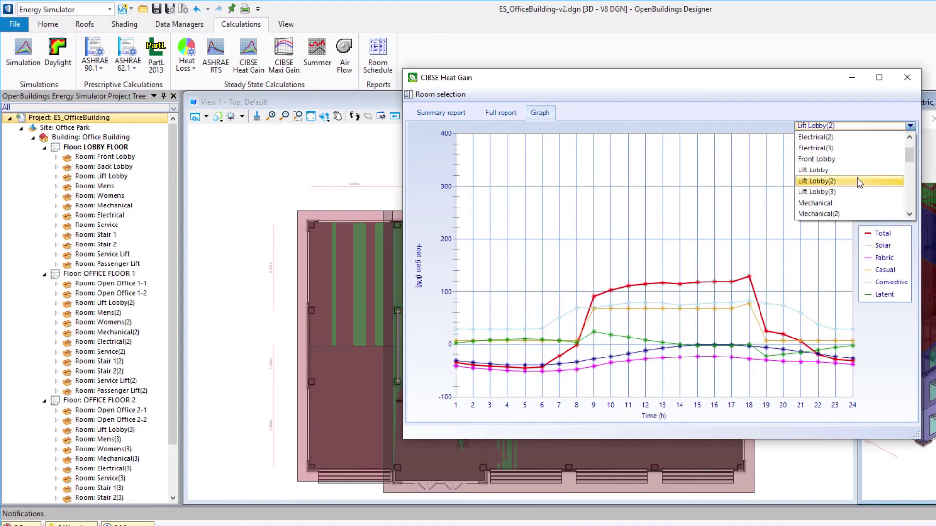
scroll(856, 178, "down", 1)
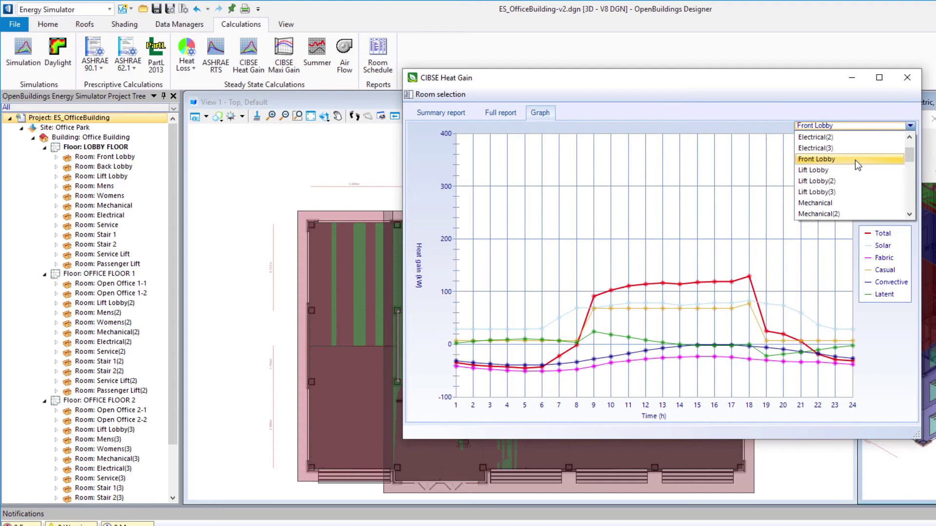
left_click(857, 160)
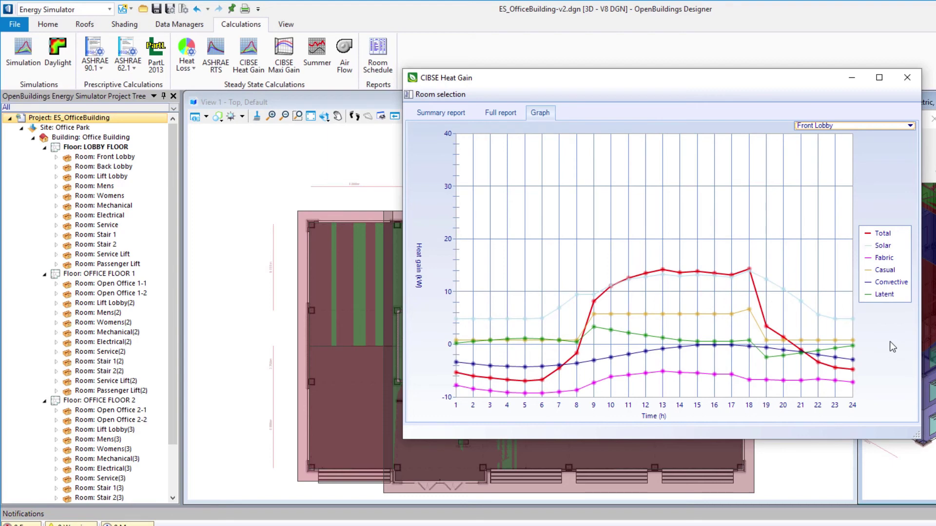
left_click(441, 112)
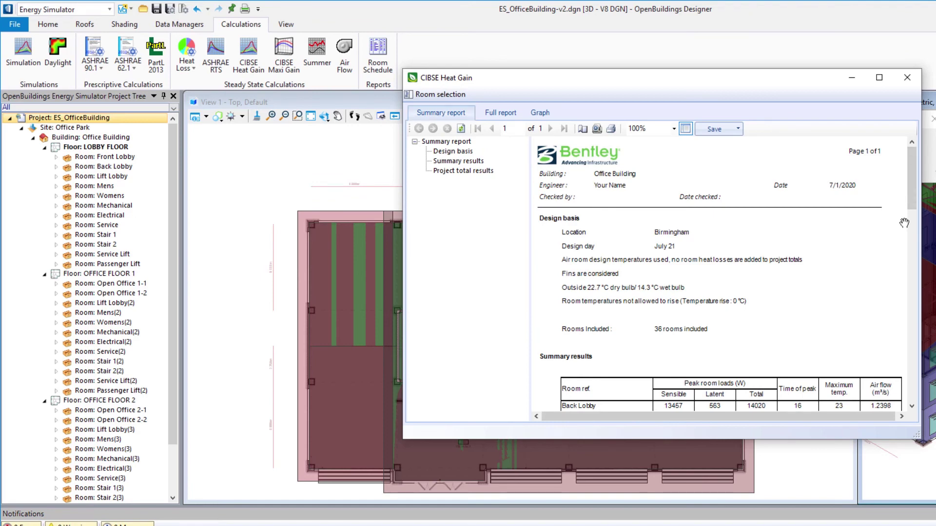
Step: Scroll the summary report to the bottom, showing a 105815 W peak coincident plant load at hour 18
left_click_drag(912, 202, 925, 412)
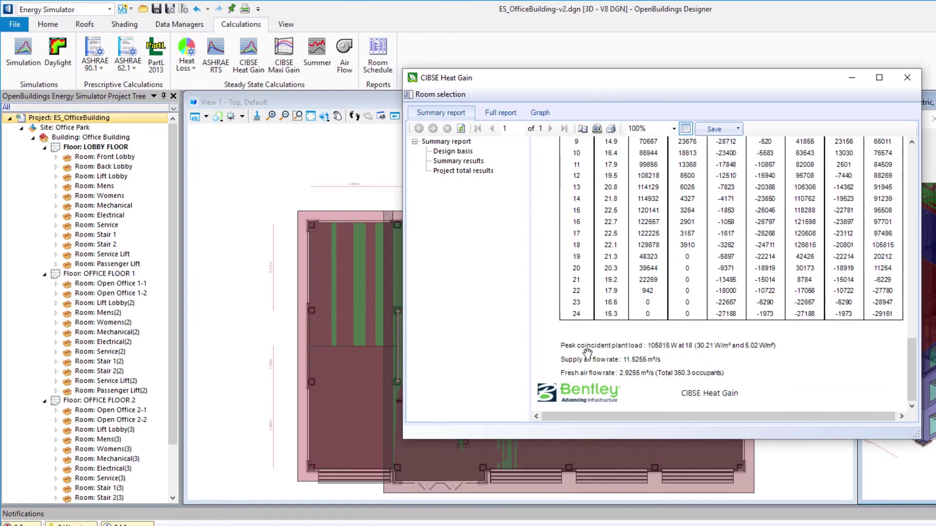